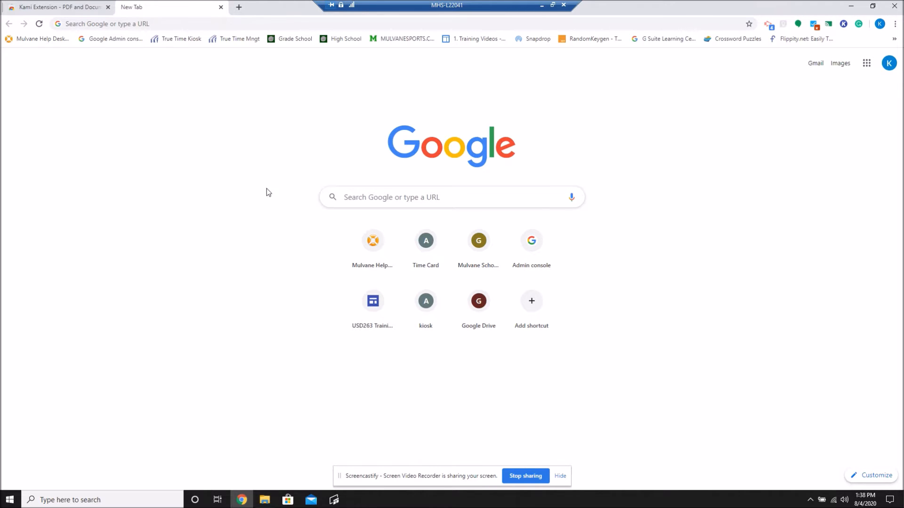
# - Upload the multiplication_long_no_tseparator_0202 PDF from the computer's user folder to My Drive in Google Drive
pyautogui.click(867, 63)
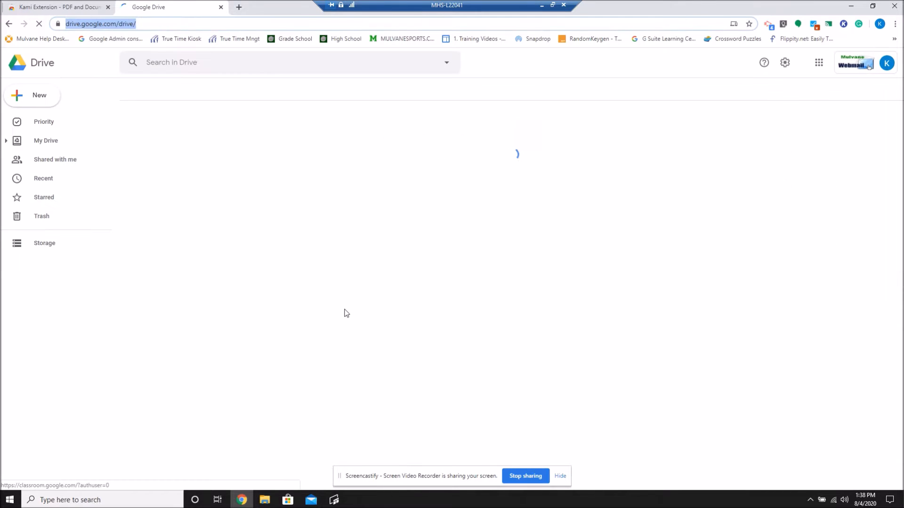
pyautogui.click(264, 500)
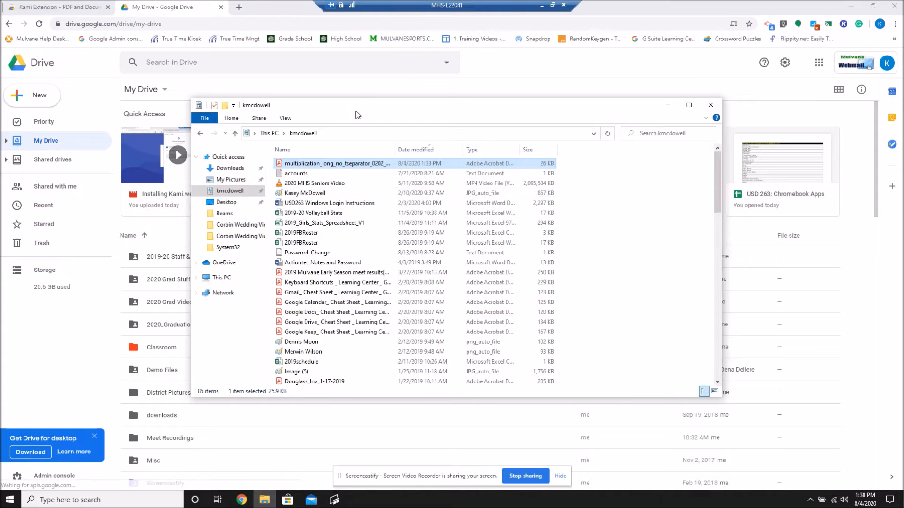
pyautogui.moveTo(356, 105); pyautogui.dragTo(292, 81)
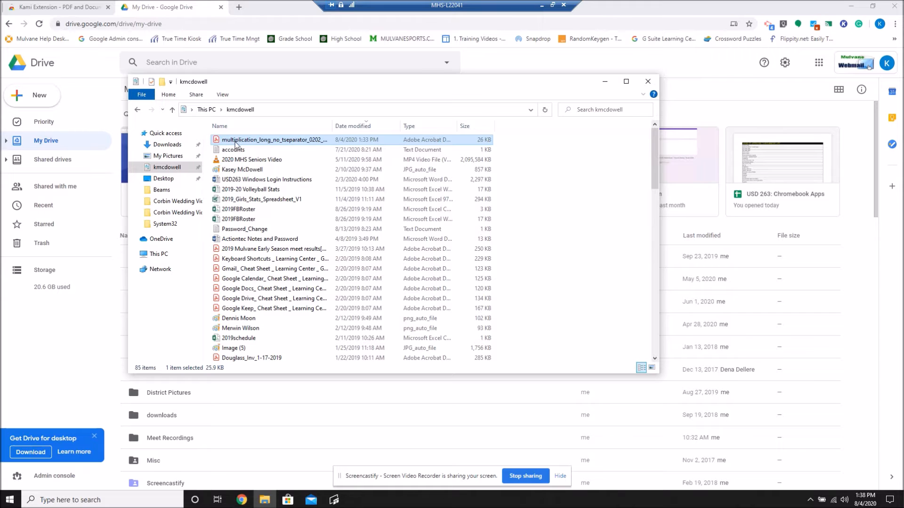
pyautogui.moveTo(217, 142); pyautogui.dragTo(434, 177)
pyautogui.scroll(-5, 461, 331)
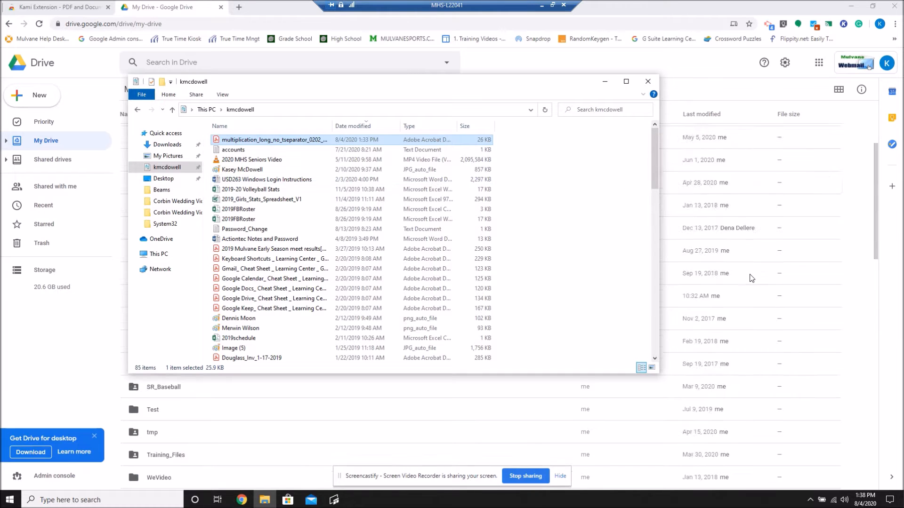
pyautogui.moveTo(238, 140); pyautogui.dragTo(230, 369)
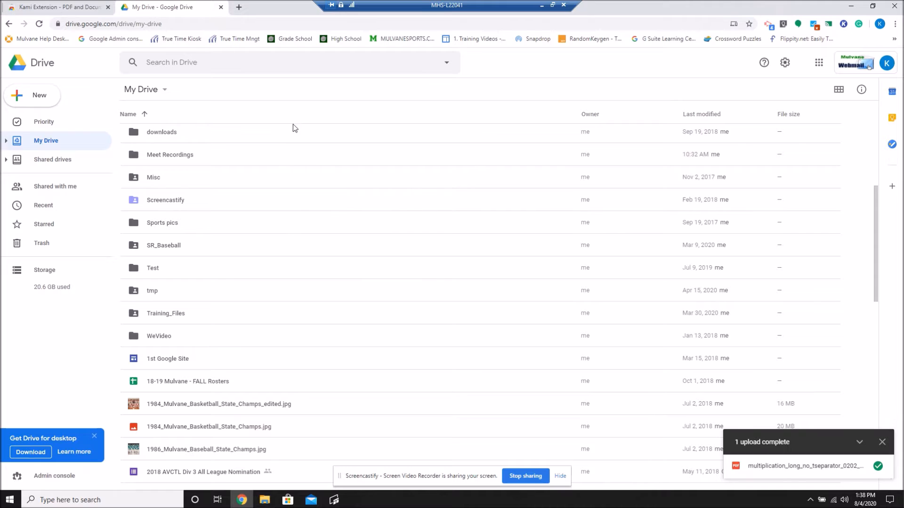
# - Switch to Kami in a new browser tab and open the multiplication worksheet PDF from Google Drive
pyautogui.click(238, 7)
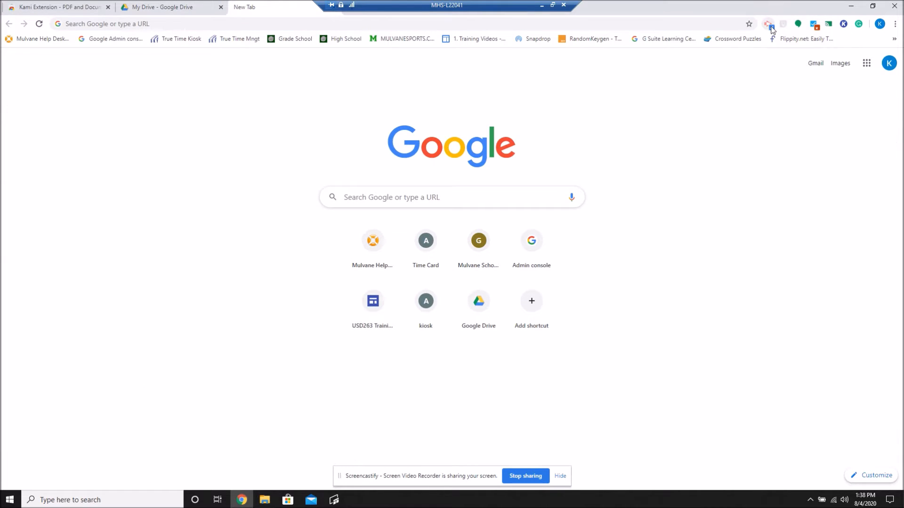
pyautogui.click(844, 25)
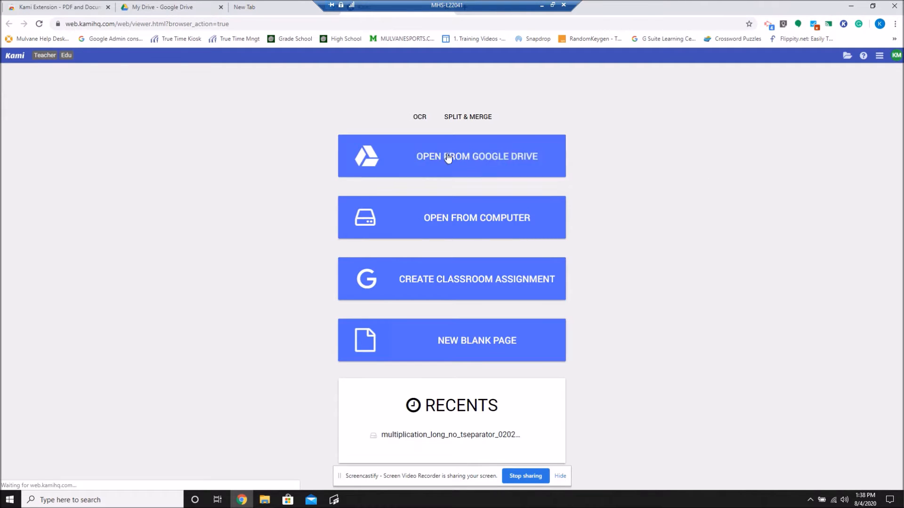
pyautogui.click(467, 158)
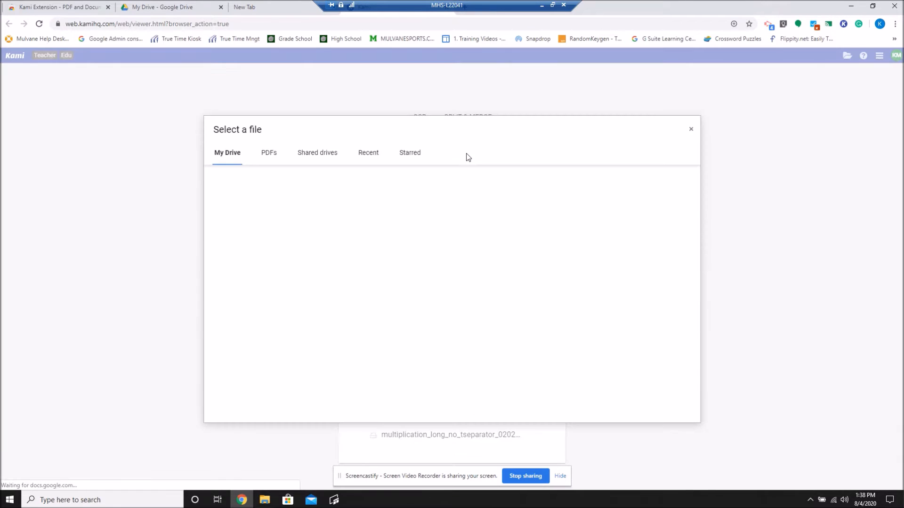
pyautogui.click(268, 153)
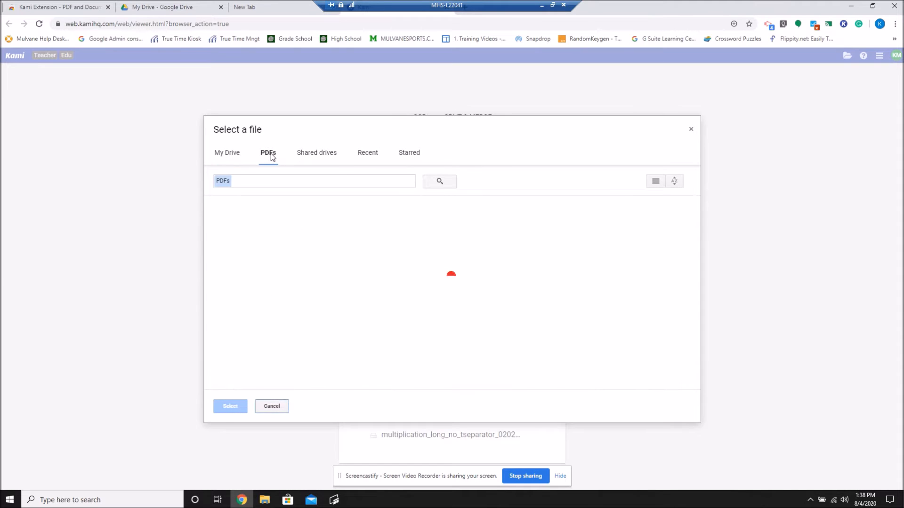
pyautogui.scroll(-2, 536, 282)
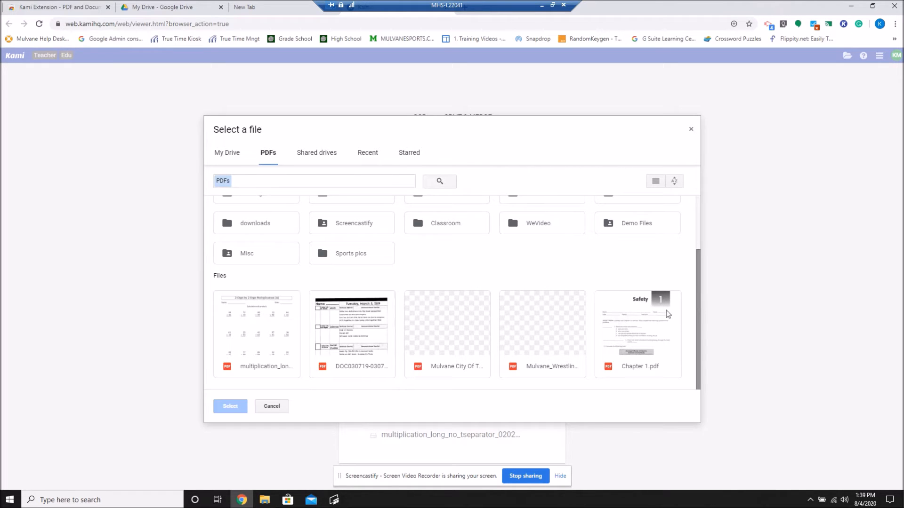
pyautogui.click(273, 353)
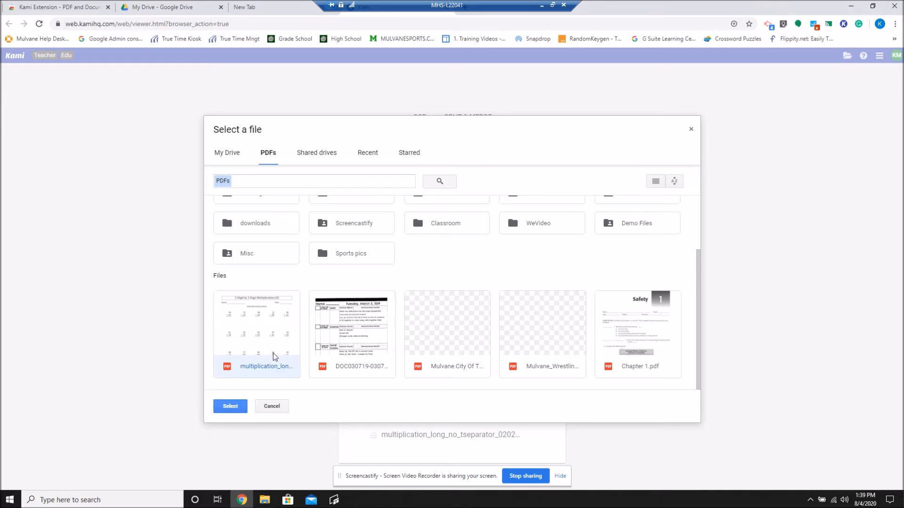
pyautogui.click(229, 406)
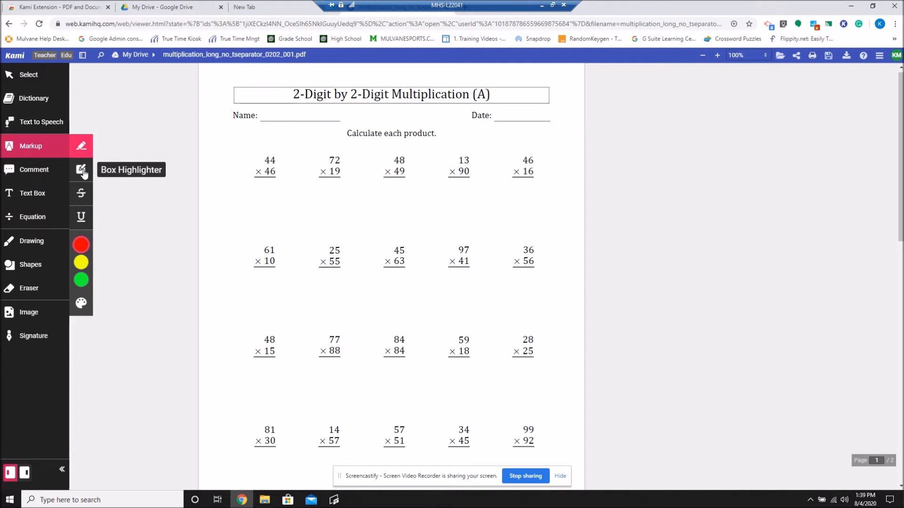
pyautogui.click(39, 194)
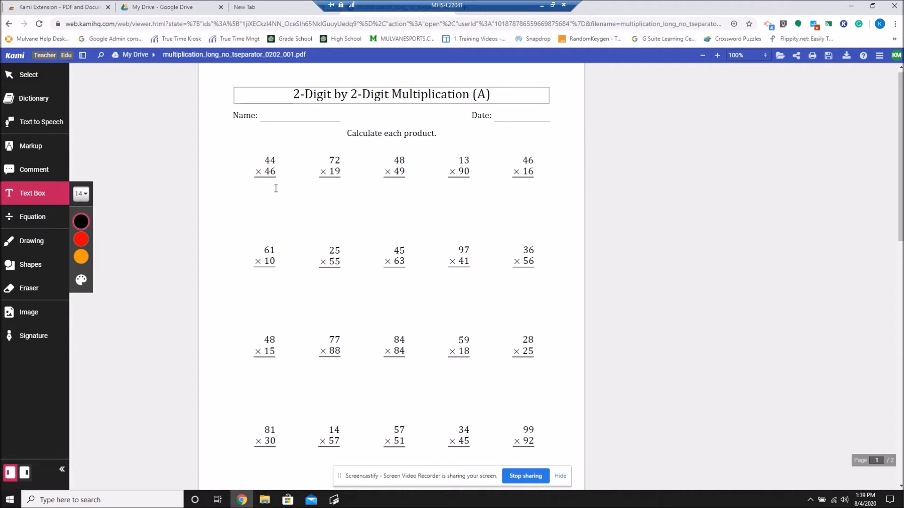
pyautogui.click(28, 241)
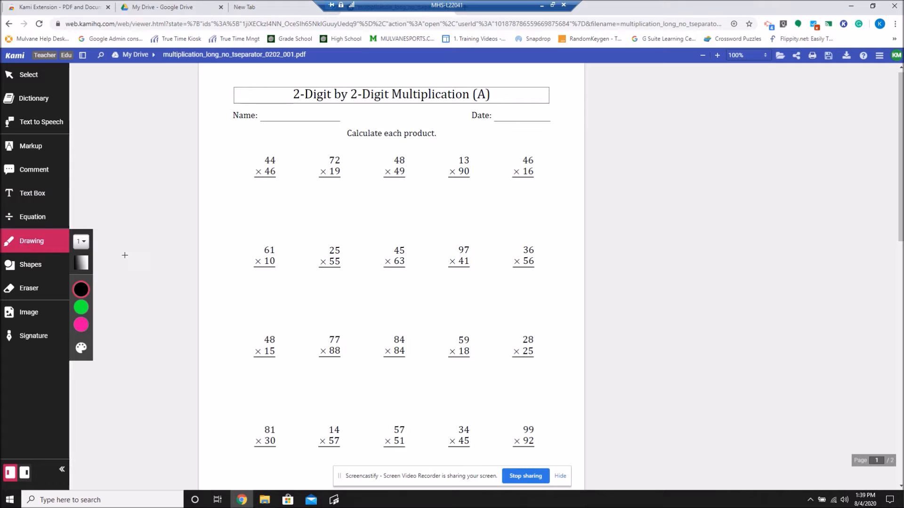
pyautogui.click(32, 218)
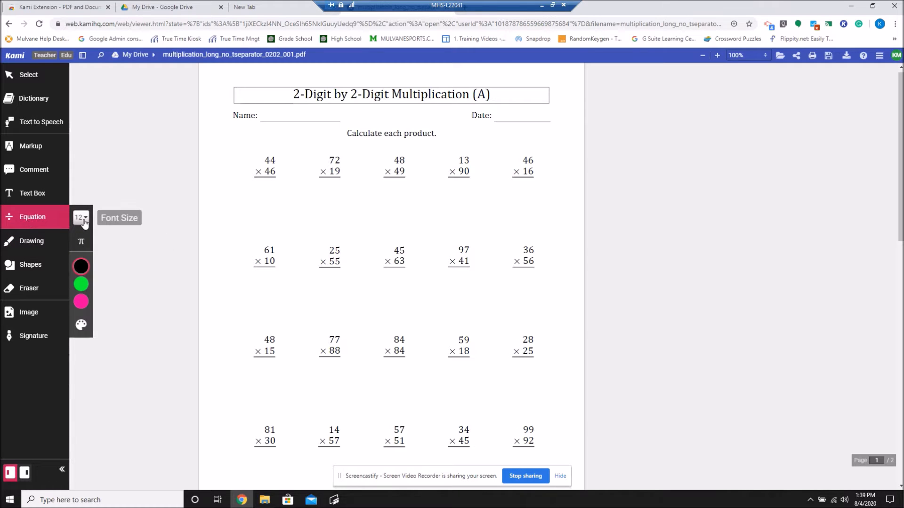
pyautogui.click(81, 241)
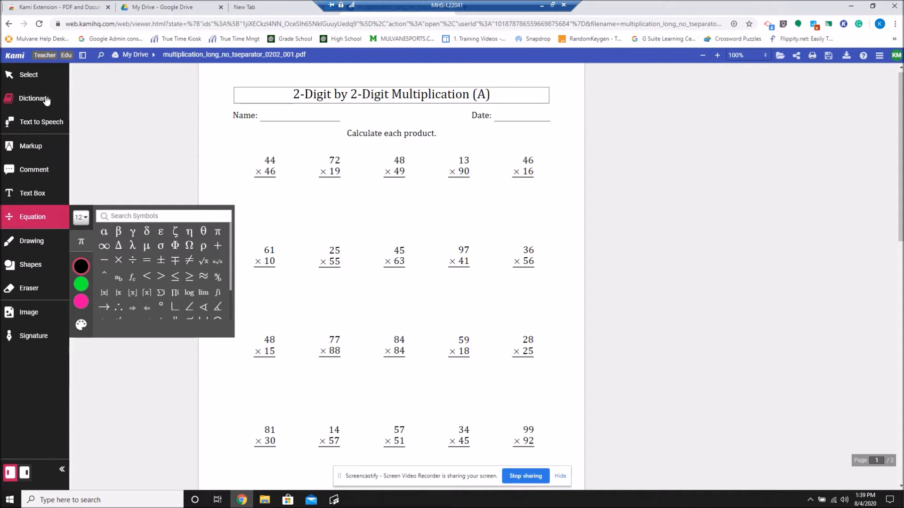
# - Highlight the problems 25 × 55, 45 × 63, 97 × 41 and 36 × 56 in red with the Markup text highlighter
pyautogui.click(34, 147)
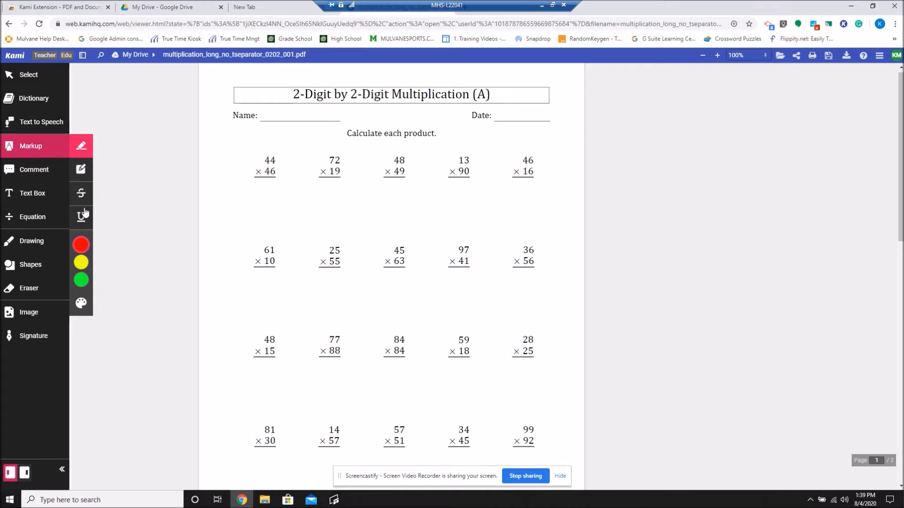
pyautogui.moveTo(81, 260)
pyautogui.moveTo(330, 249); pyautogui.dragTo(341, 266)
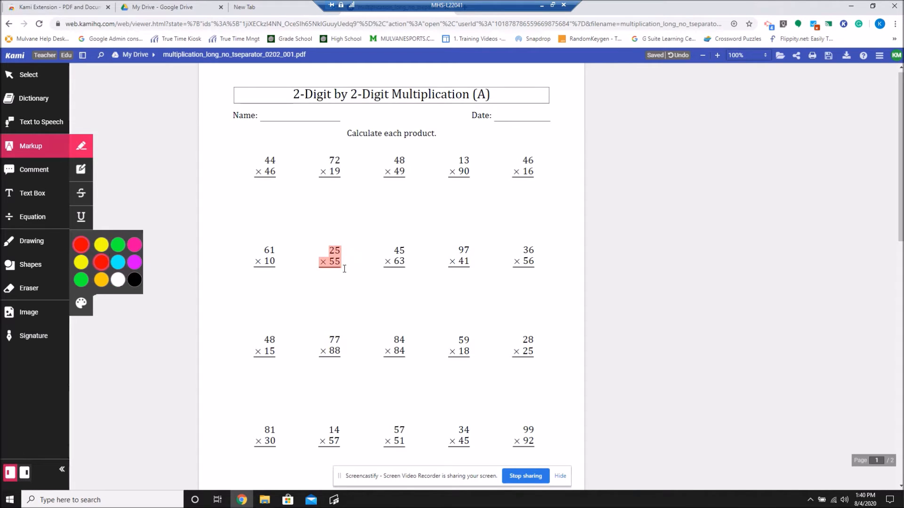
pyautogui.moveTo(396, 250); pyautogui.dragTo(408, 263)
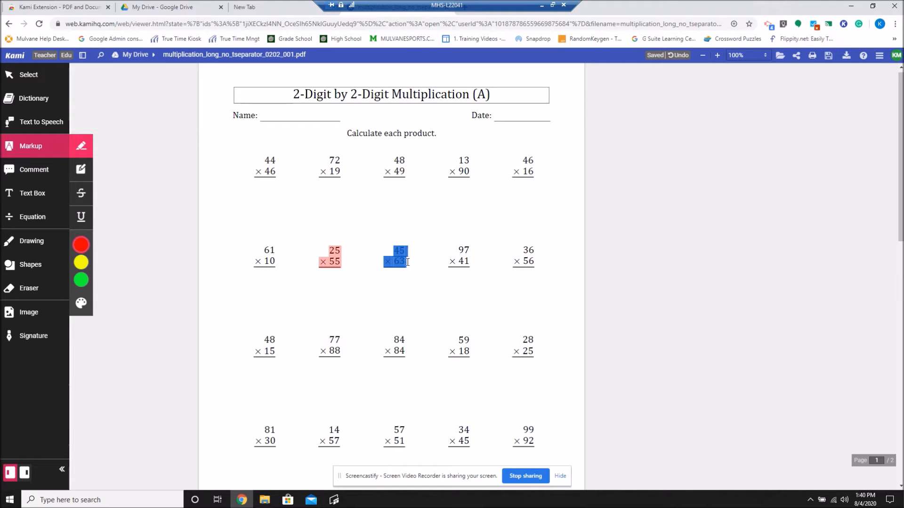
pyautogui.rightClick(409, 262)
pyautogui.click(460, 250)
pyautogui.moveTo(460, 250); pyautogui.dragTo(477, 266)
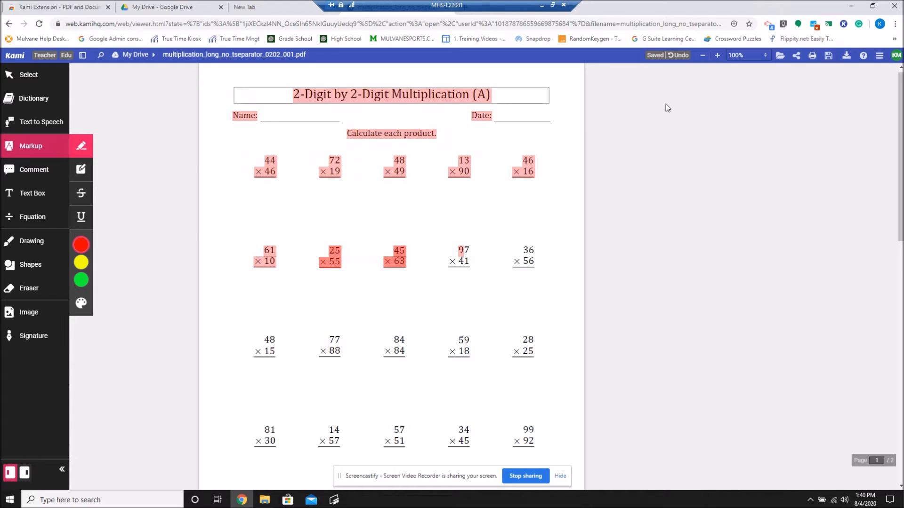
pyautogui.click(681, 55)
pyautogui.moveTo(460, 251); pyautogui.dragTo(473, 265)
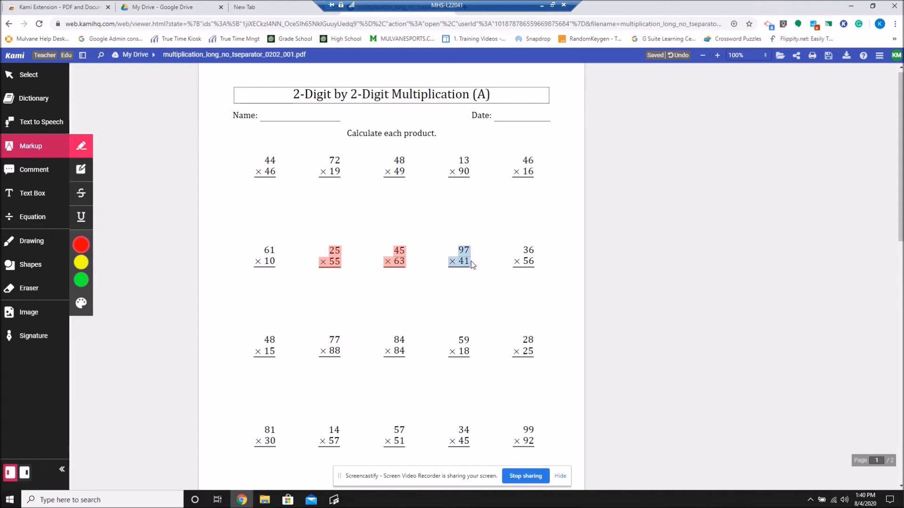
pyautogui.moveTo(526, 251); pyautogui.dragTo(537, 260)
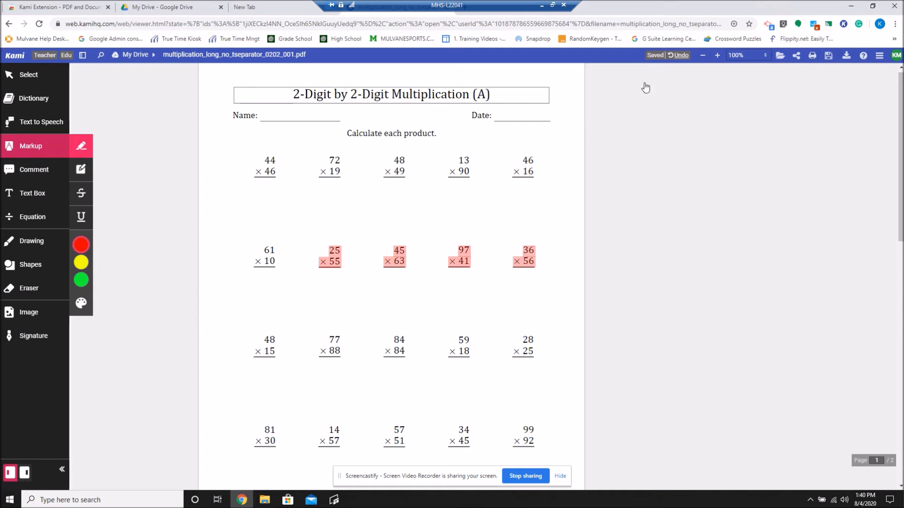
# - Erase the red highlights from the four problems in the second row of the worksheet
pyautogui.click(28, 296)
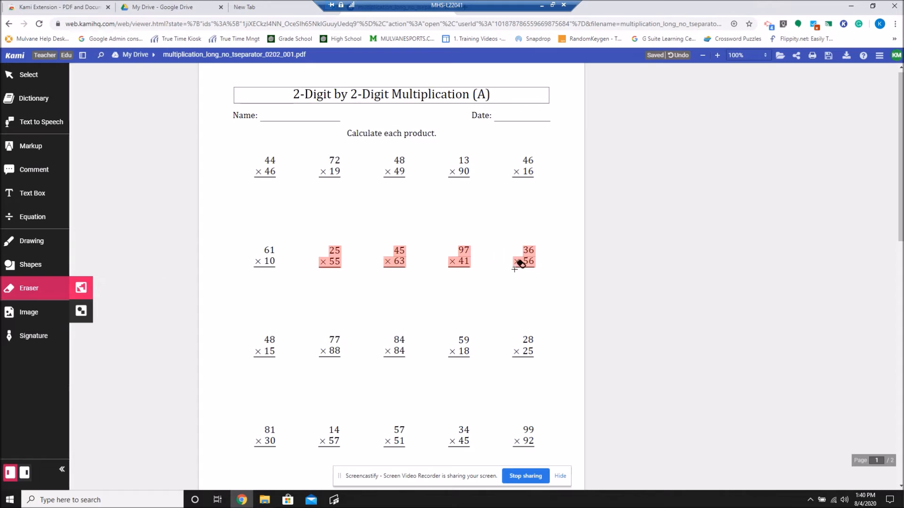
pyautogui.click(530, 254)
pyautogui.click(461, 255)
pyautogui.click(400, 255)
pyautogui.click(337, 257)
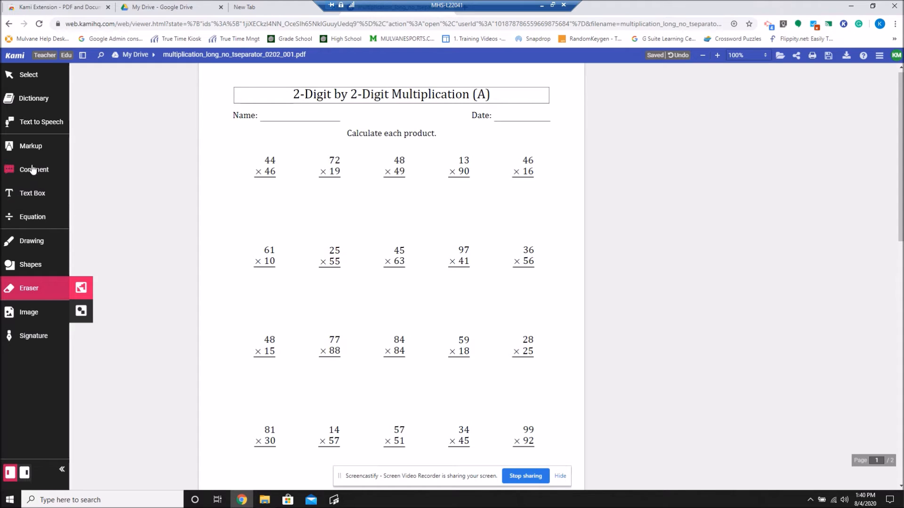
# - Draw a black freehand scribble with line thickness 8 over the 61 × 10 and 25 × 55 problems, and erase it
pyautogui.click(32, 240)
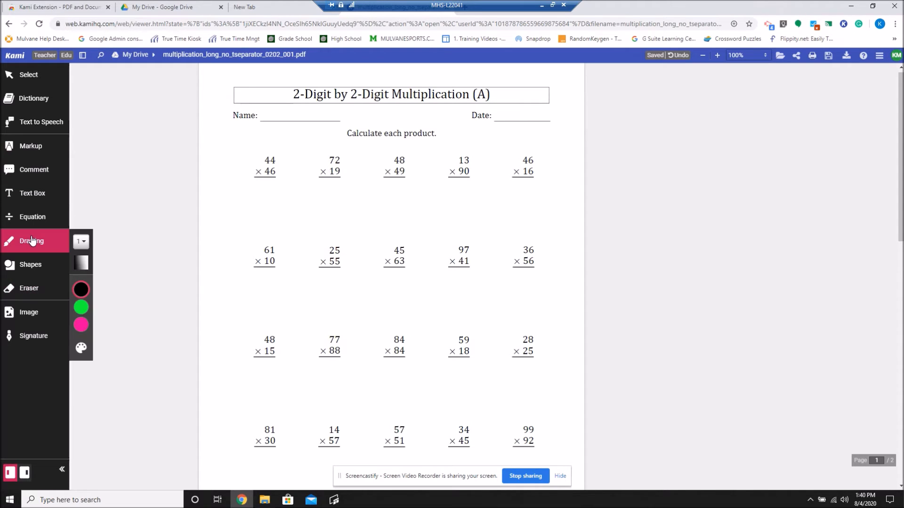
pyautogui.click(81, 263)
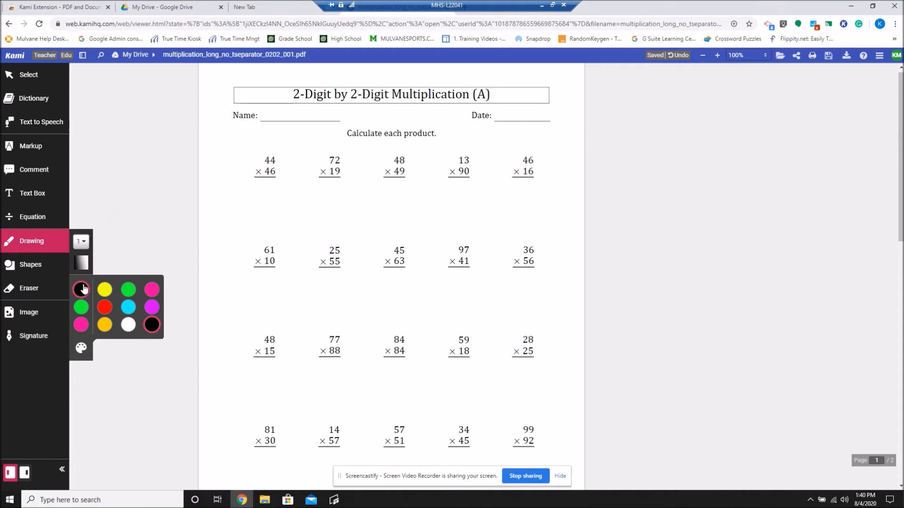
pyautogui.click(83, 242)
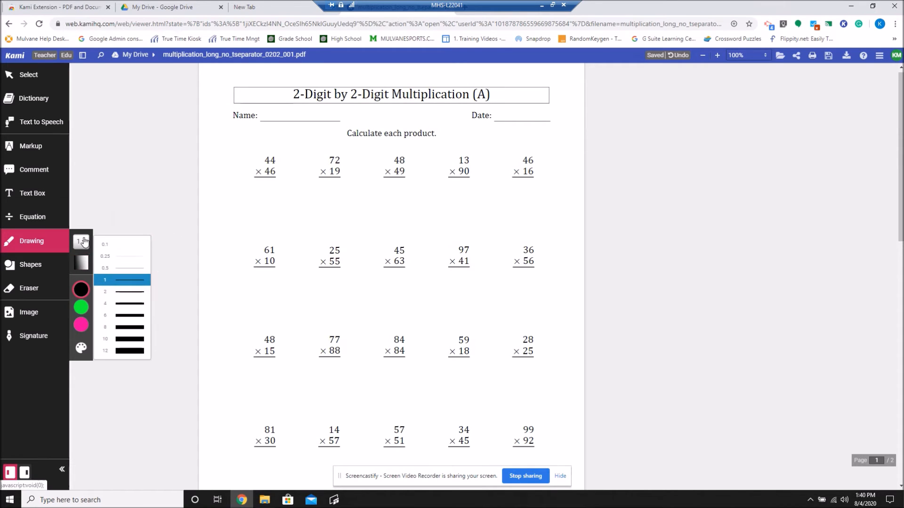
pyautogui.click(111, 327)
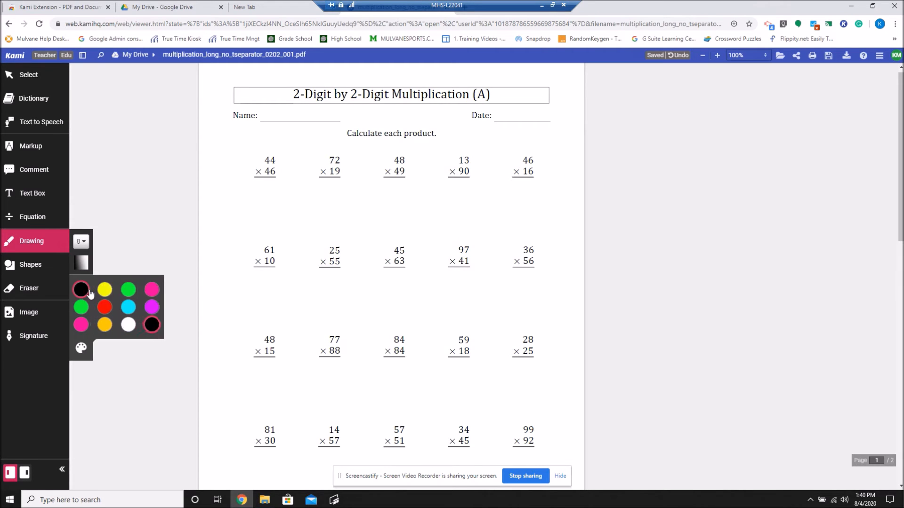
pyautogui.moveTo(290, 211)
pyautogui.mouseDown()
pyautogui.moveTo(344, 226)
pyautogui.moveTo(269, 234)
pyautogui.moveTo(358, 234)
pyautogui.moveTo(287, 227)
pyautogui.moveTo(292, 260)
pyautogui.moveTo(326, 240)
pyautogui.mouseUp()
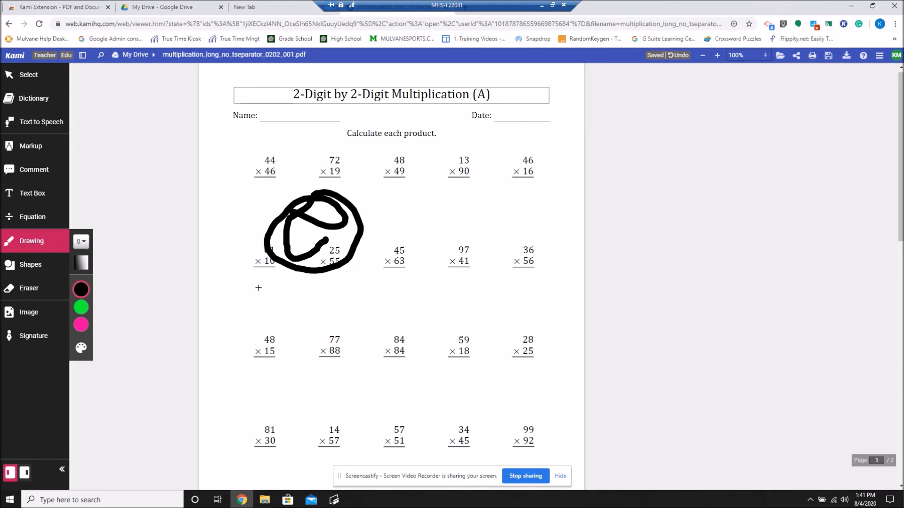
pyautogui.click(29, 291)
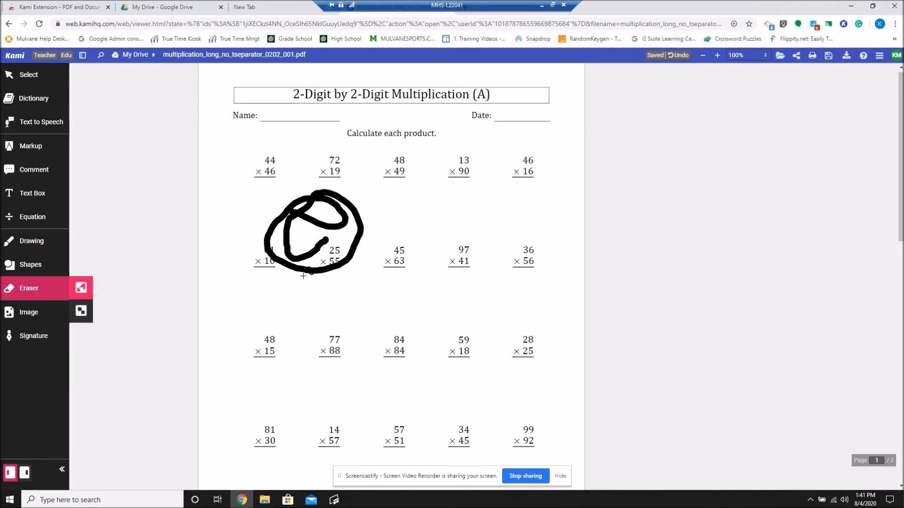
pyautogui.click(290, 250)
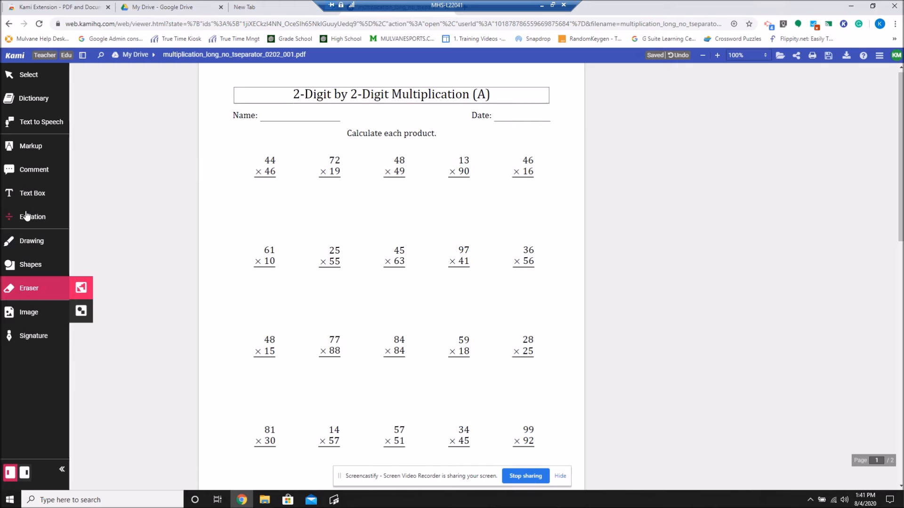
# - Add a text box with the answer 2,024 below the 44 × 46 problem
pyautogui.click(19, 192)
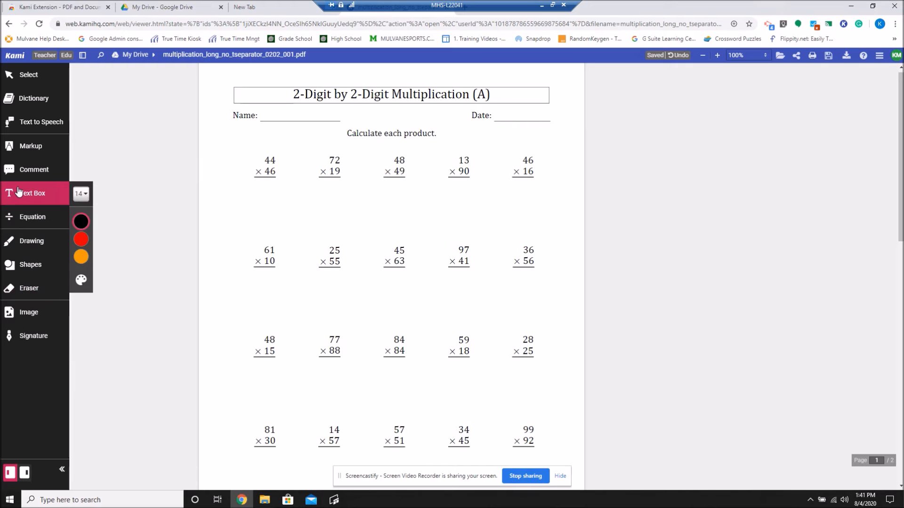
pyautogui.click(258, 189)
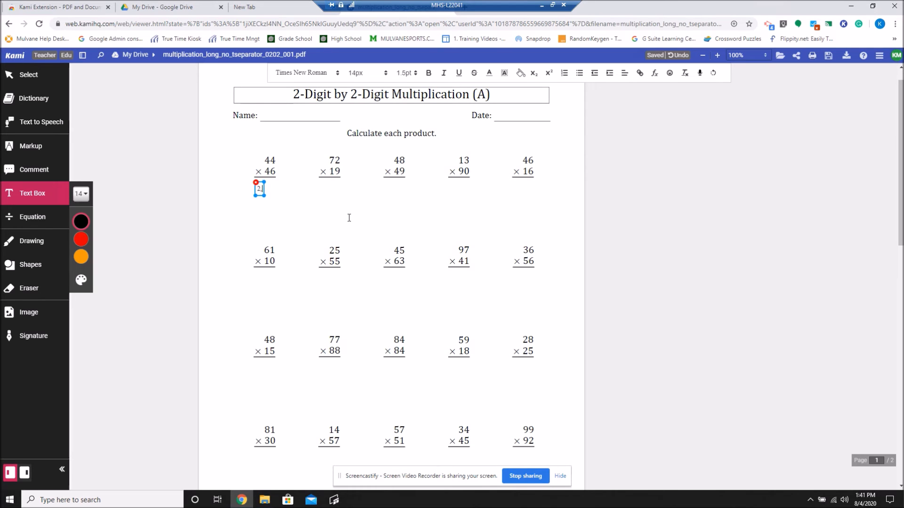
pyautogui.write(',024')
pyautogui.click(297, 237)
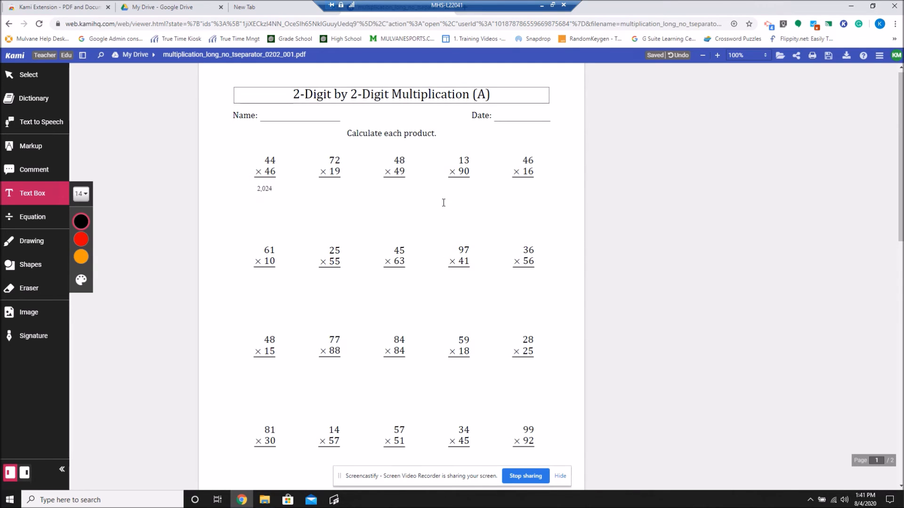
pyautogui.scroll(-5, 443, 203)
pyautogui.scroll(-3, 443, 209)
pyautogui.scroll(8, 444, 207)
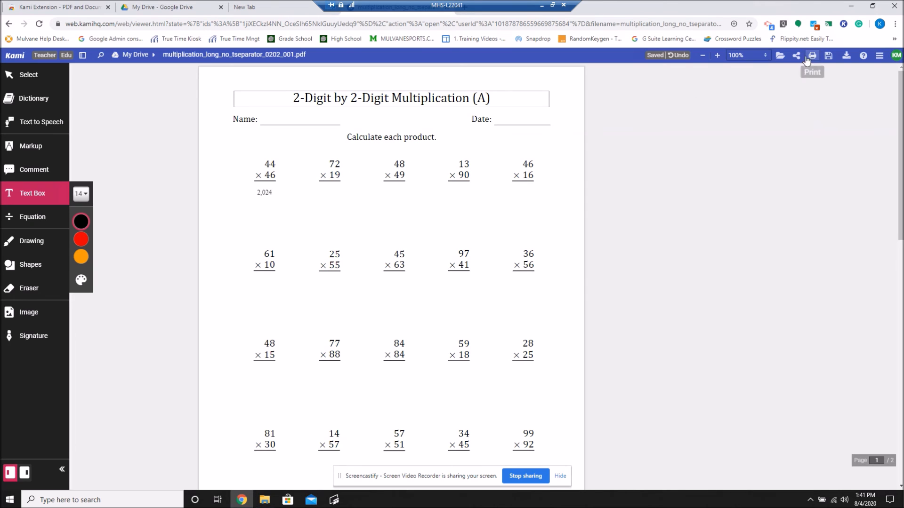
# - Save the annotated worksheet to Google Drive immediately, authorizing Kami with the listed school Google account and allowing the requested permissions
pyautogui.click(828, 56)
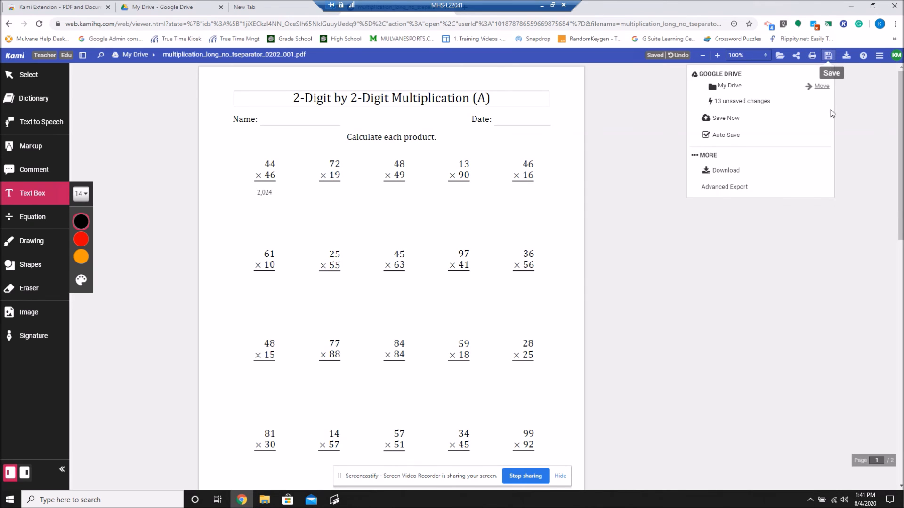
pyautogui.click(724, 121)
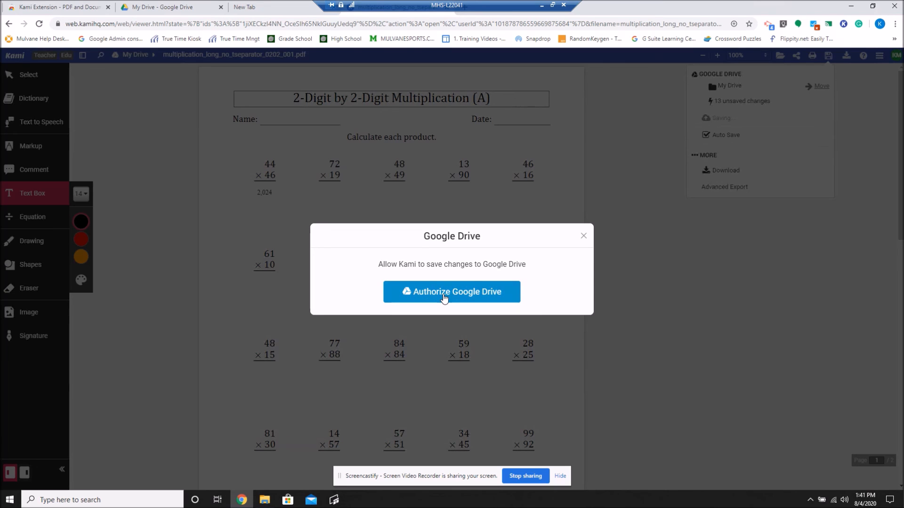
pyautogui.click(444, 292)
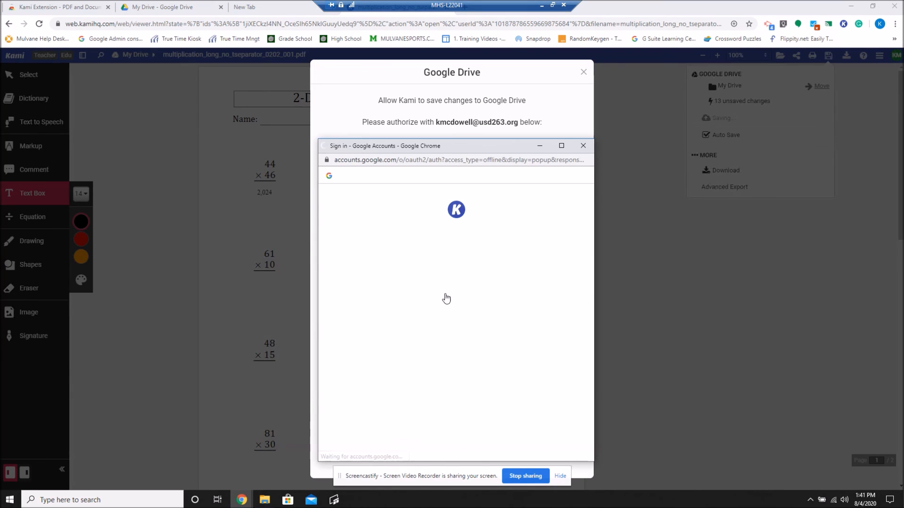
pyautogui.click(391, 281)
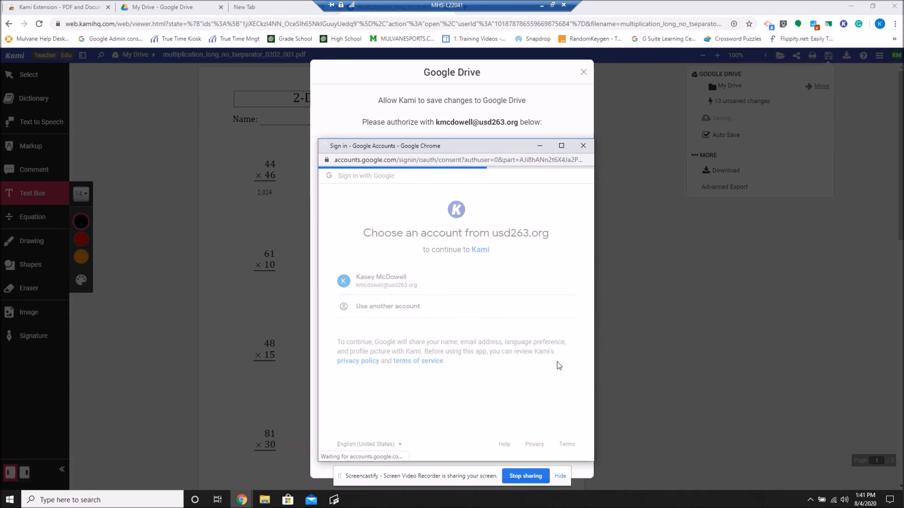
pyautogui.scroll(-5, 502, 317)
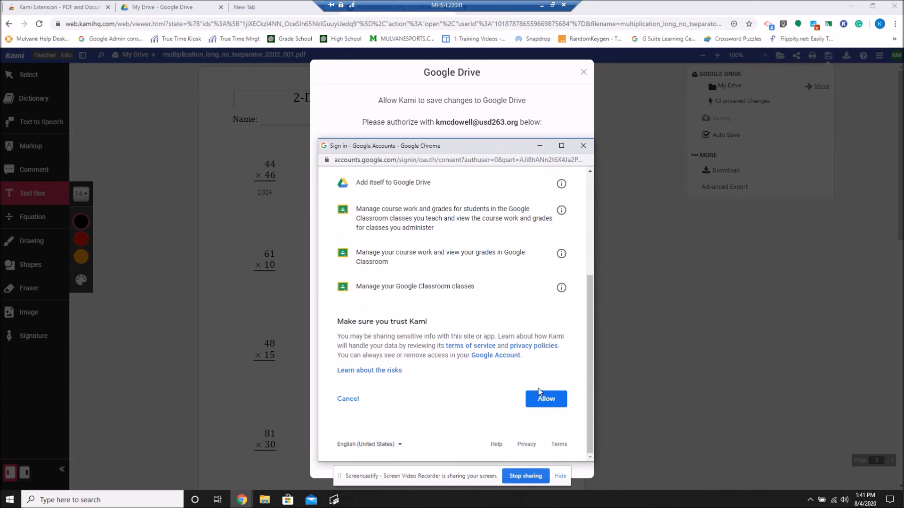
pyautogui.click(546, 400)
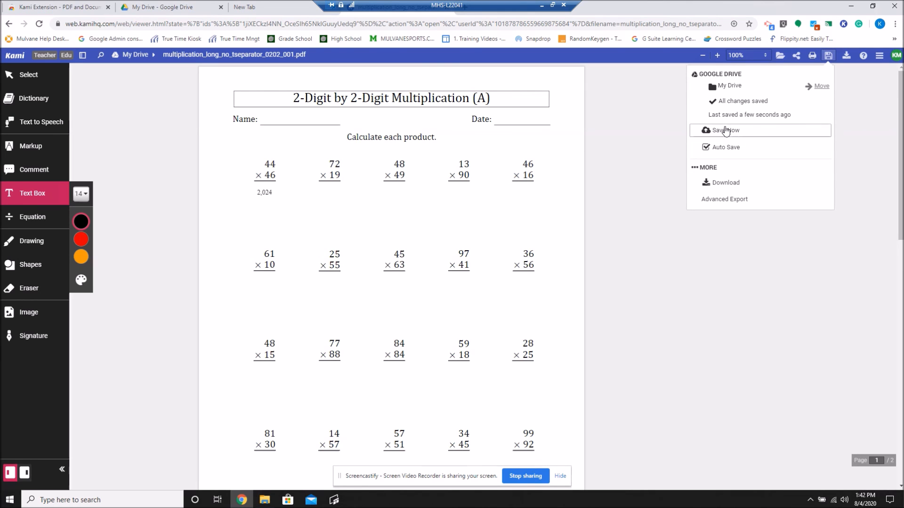
pyautogui.click(634, 179)
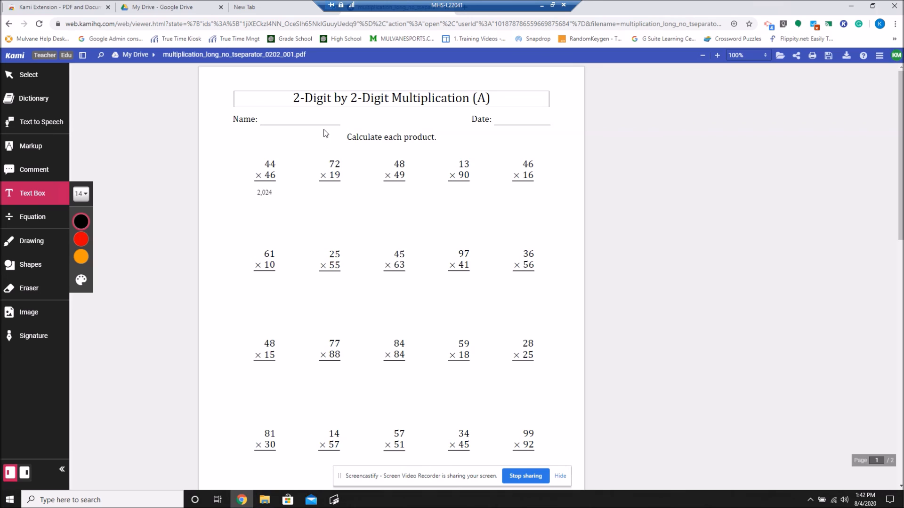
# - Select the text box containing the answer 2,024 below the 44 × 46 problem
pyautogui.click(259, 191)
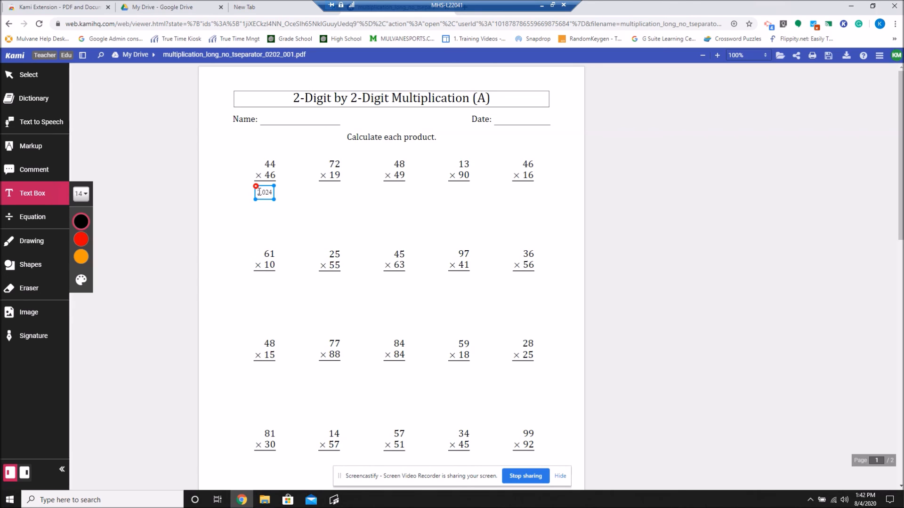